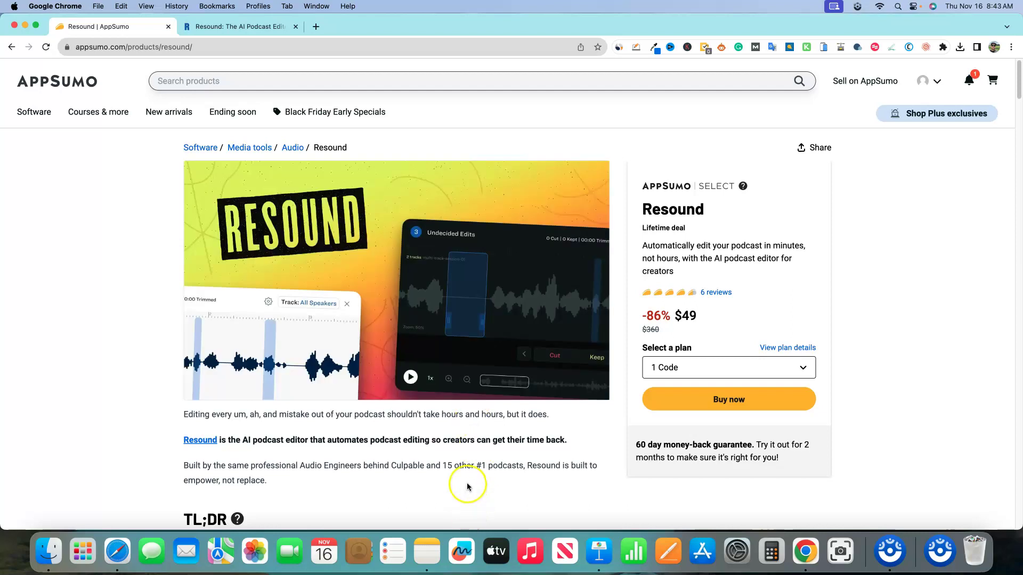
- Read through the Resound deal's TL;DR, At-a-glance and Overview, then return to the 'Edit your podcast with AI' video
scroll(468, 481, "down", 3)
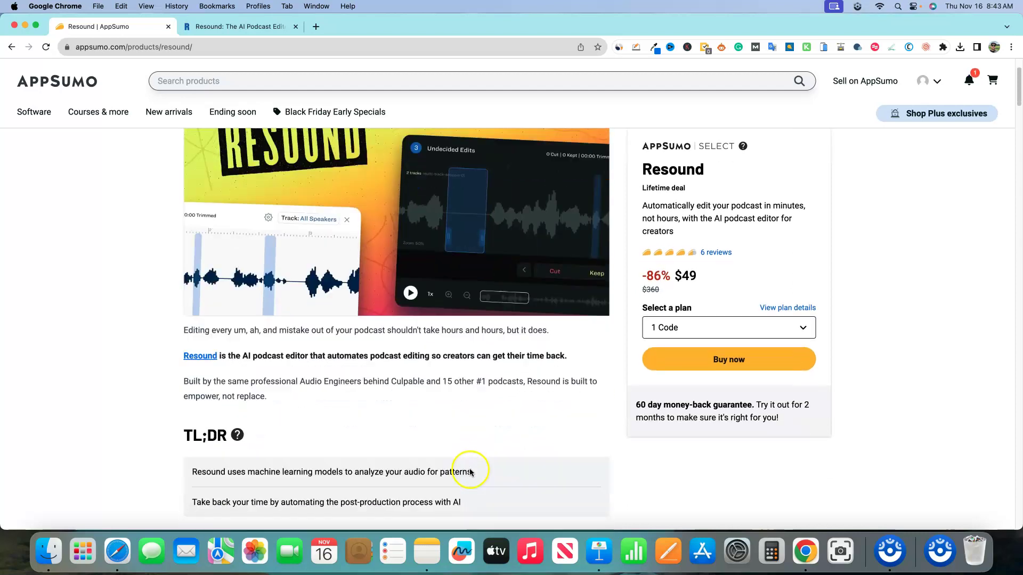
scroll(477, 462, "down", 1)
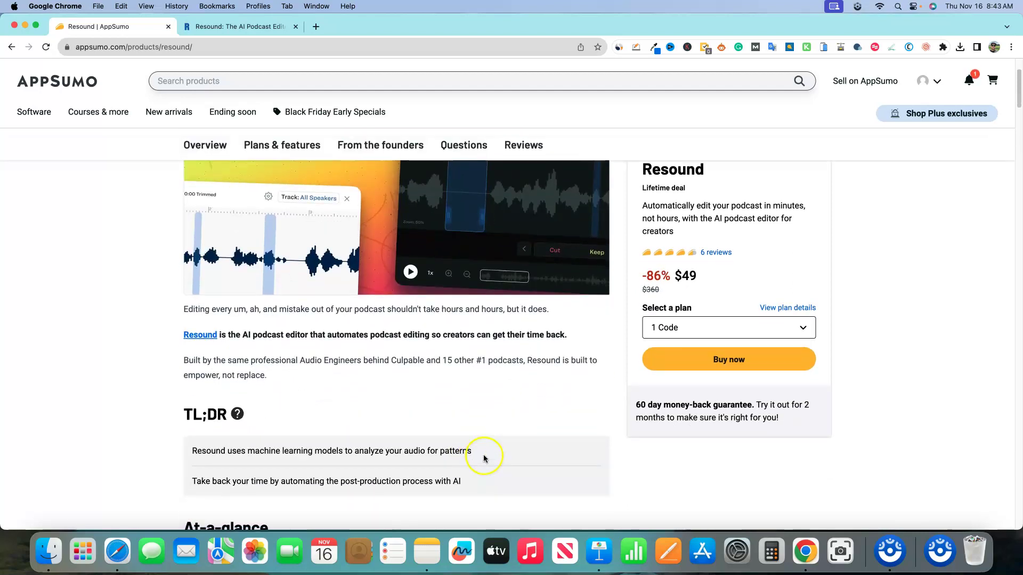
scroll(484, 453, "down", 2)
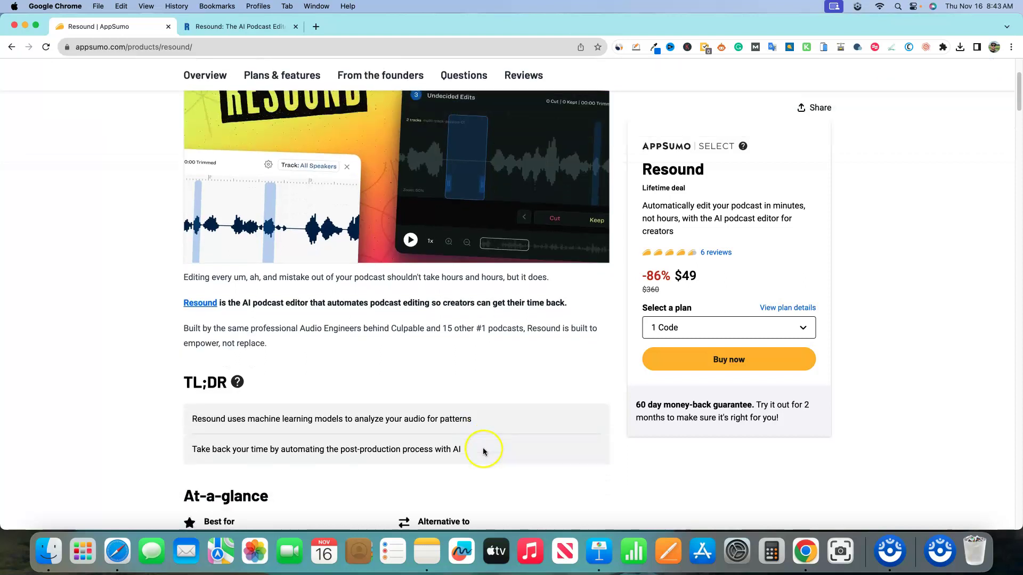
scroll(481, 451, "down", 1)
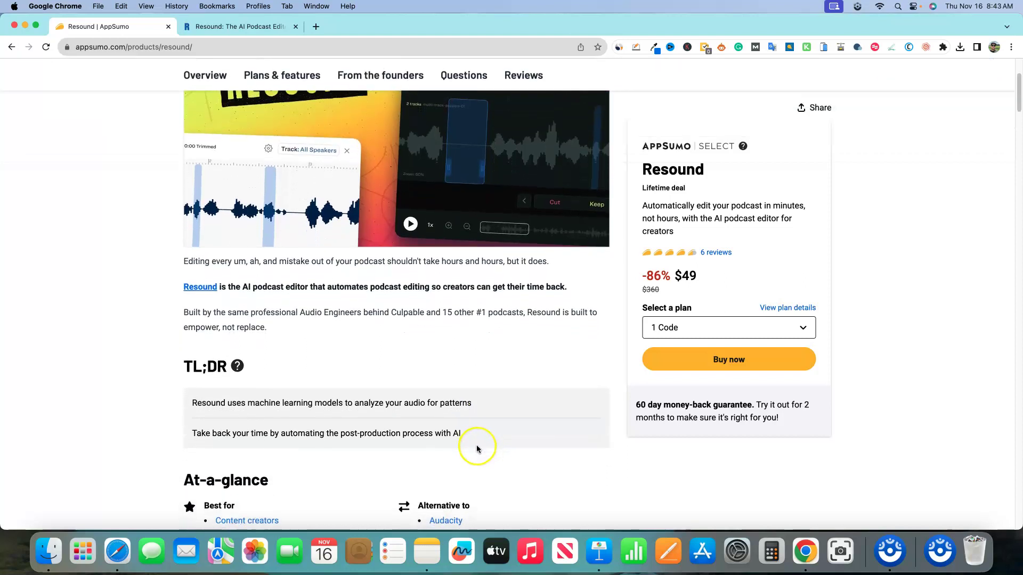
scroll(475, 437, "down", 5)
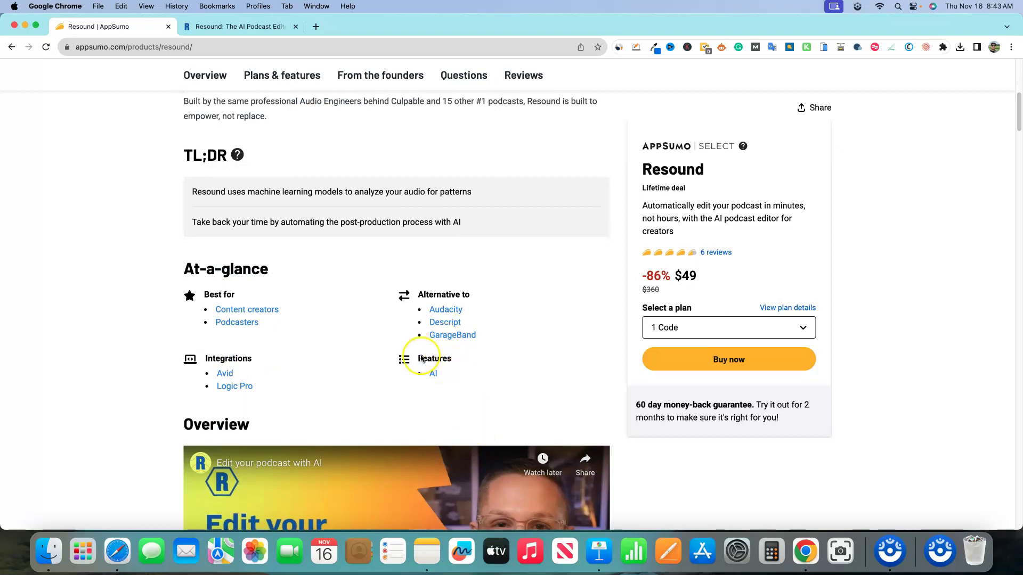
scroll(429, 360, "down", 15)
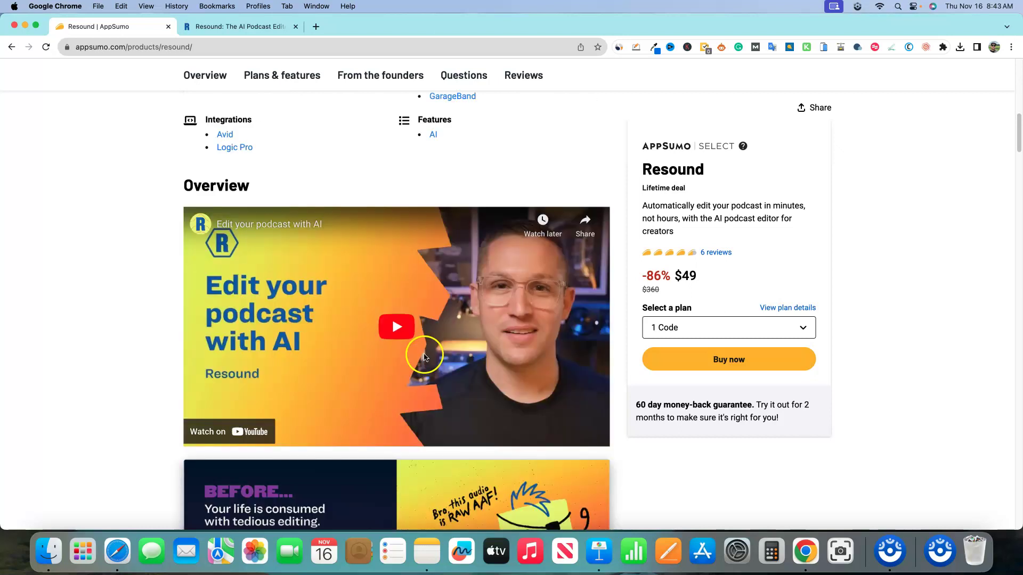
scroll(638, 413, "down", 6)
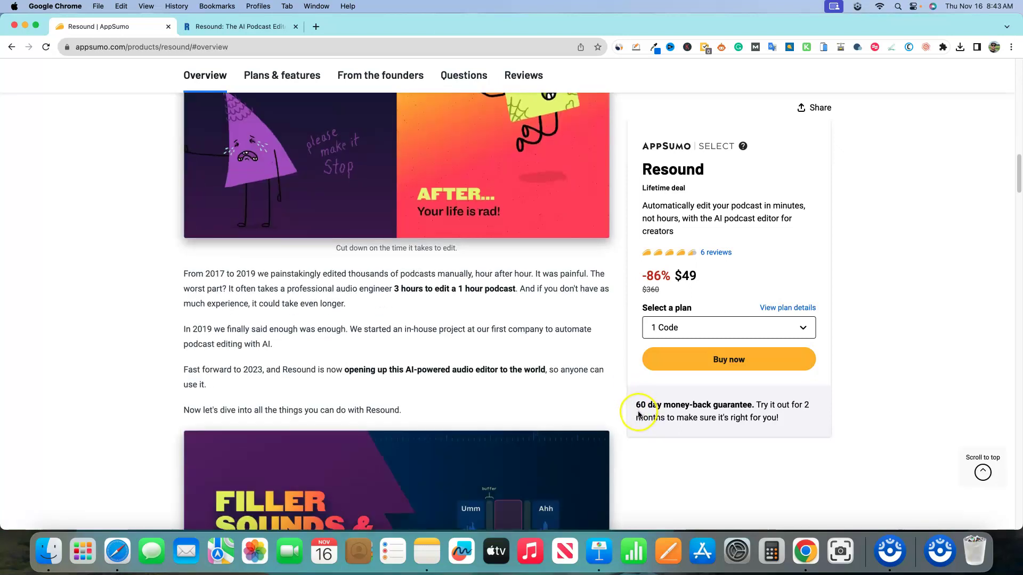
scroll(631, 411, "down", 1)
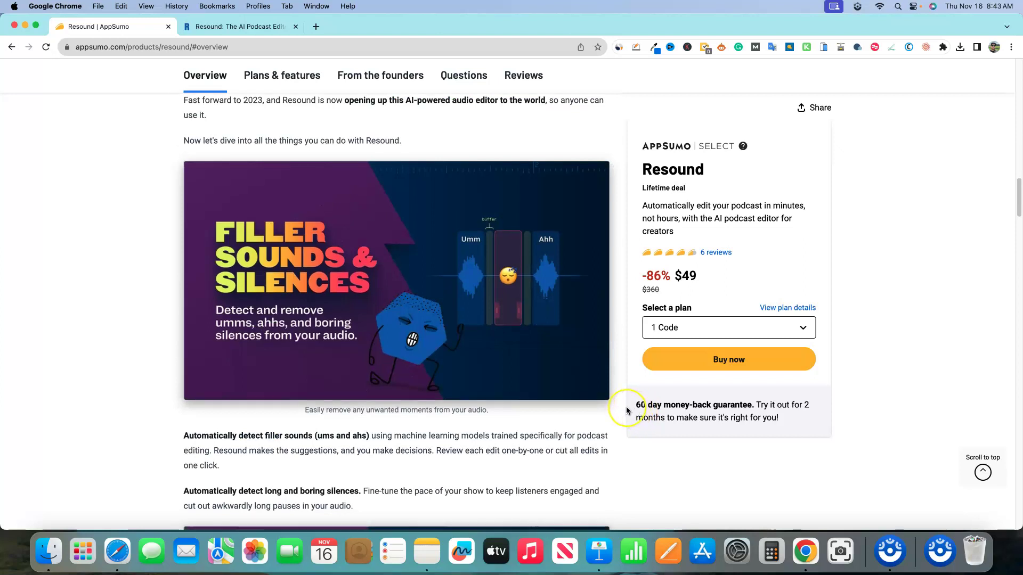
scroll(627, 411, "up", 4)
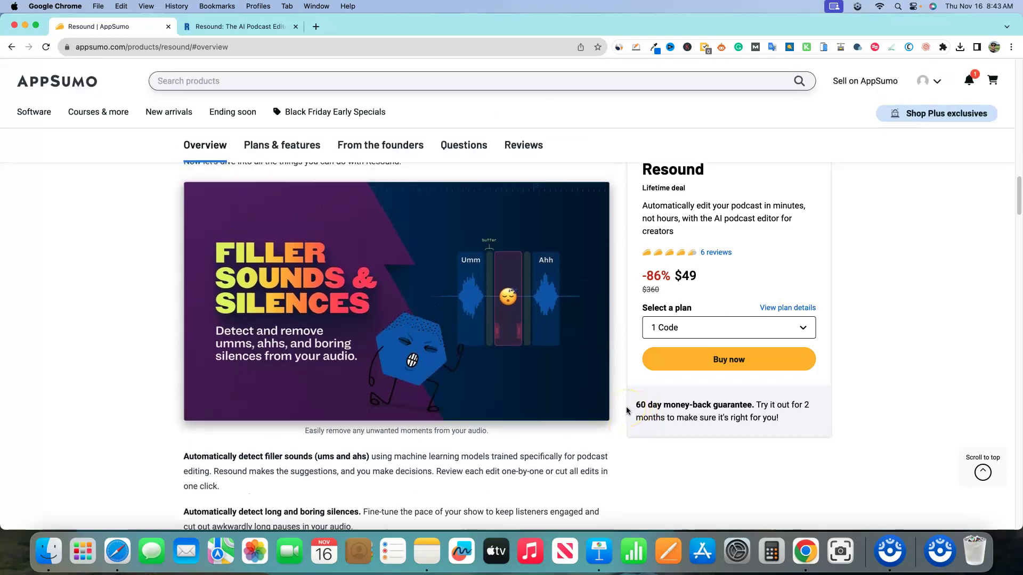
scroll(613, 407, "up", 10)
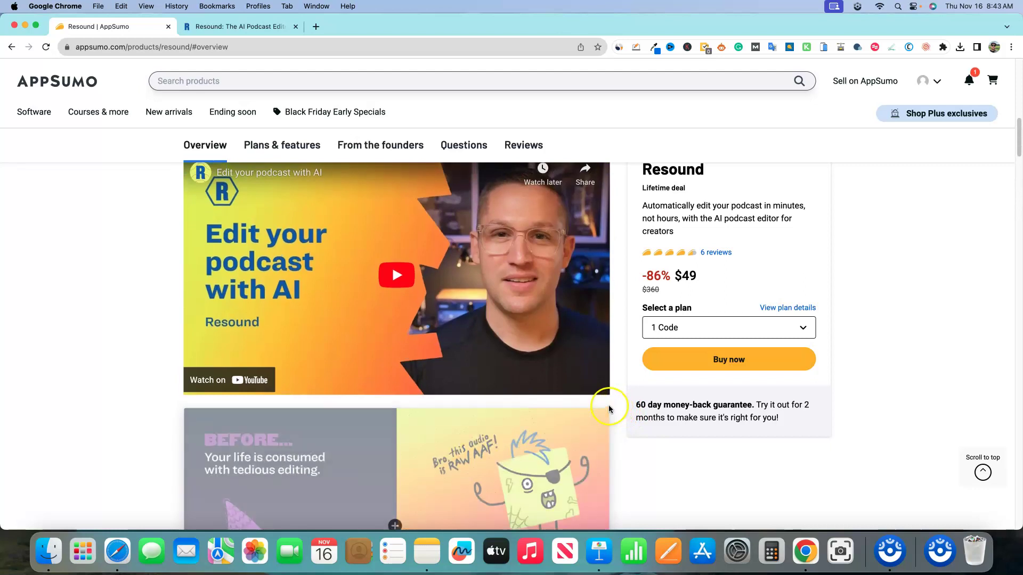
scroll(631, 432, "up", 4)
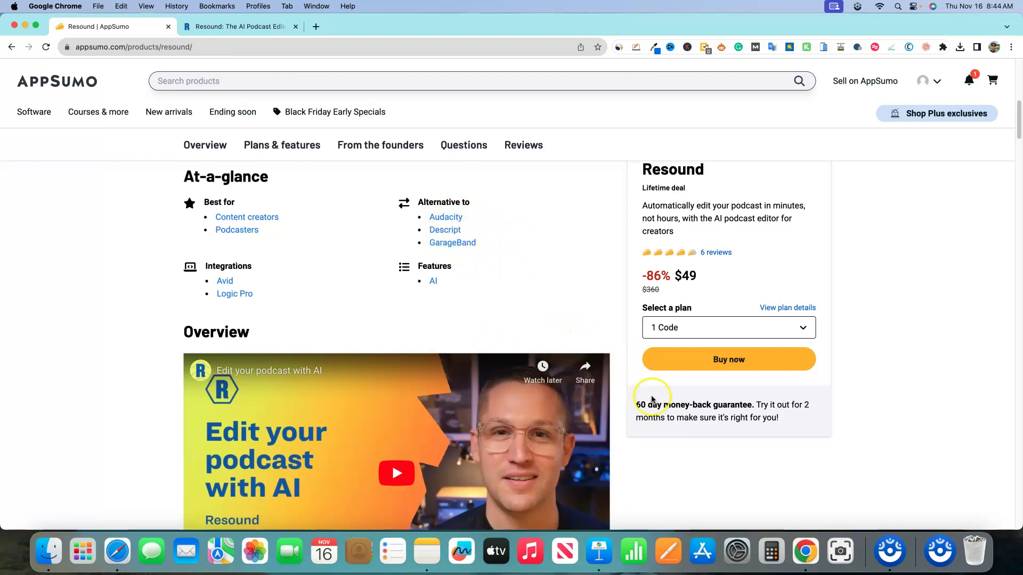
- Back at the top, highlight and clear the AI podcast editor description, then switch to the resound.fm tab
scroll(641, 433, "up", 1)
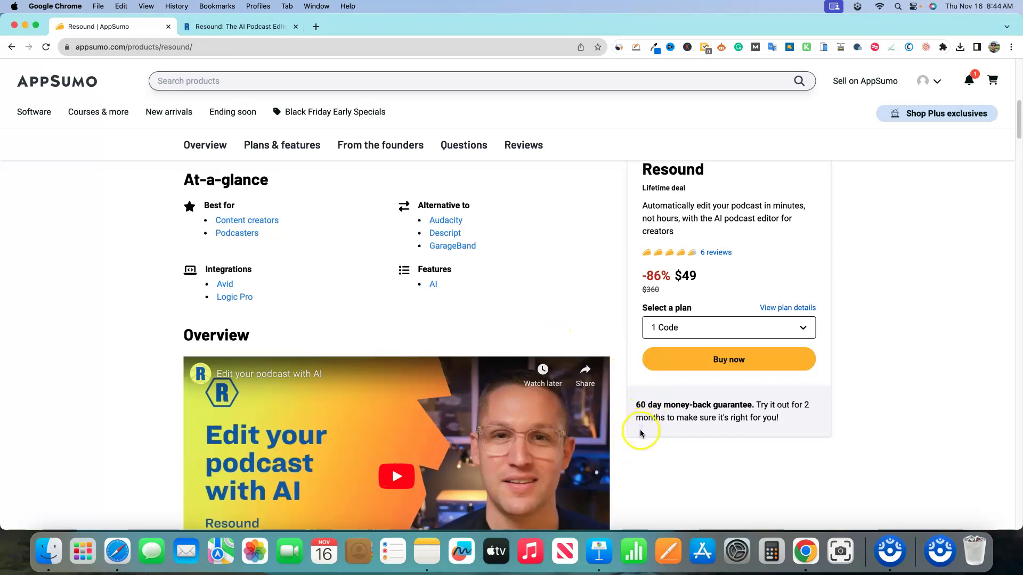
scroll(641, 431, "up", 5)
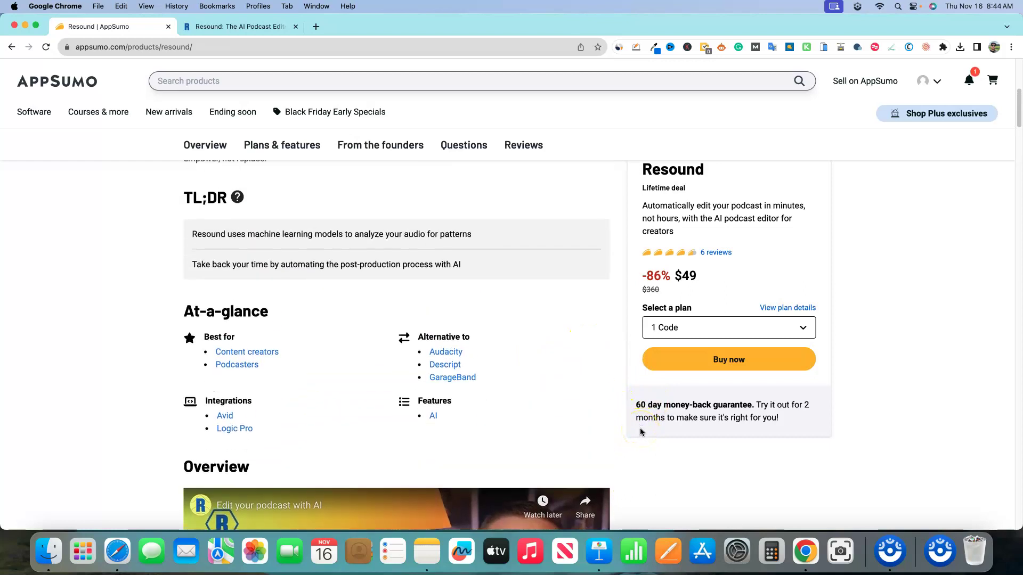
scroll(532, 305, "up", 10)
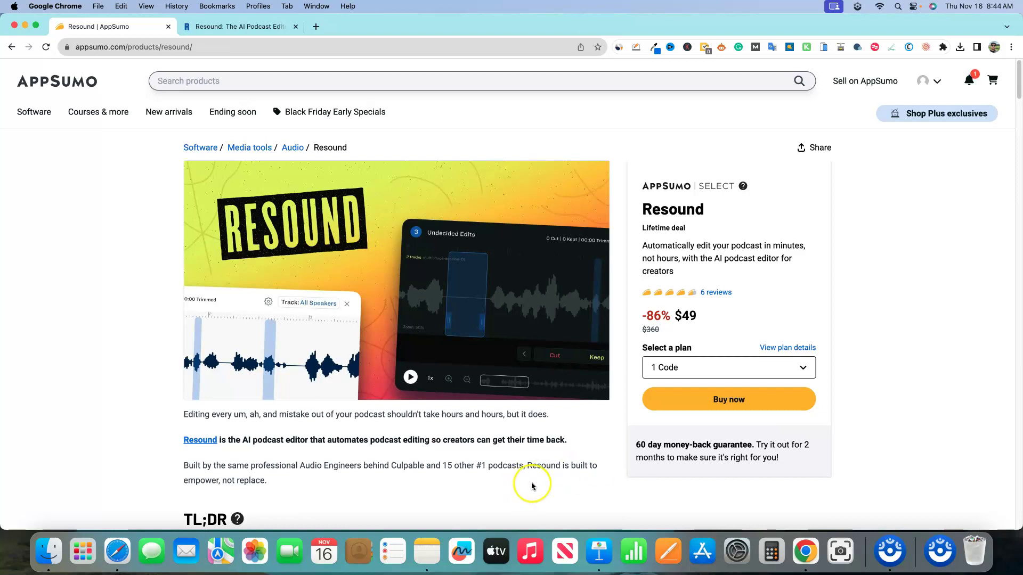
left_click_drag(262, 482, 272, 444)
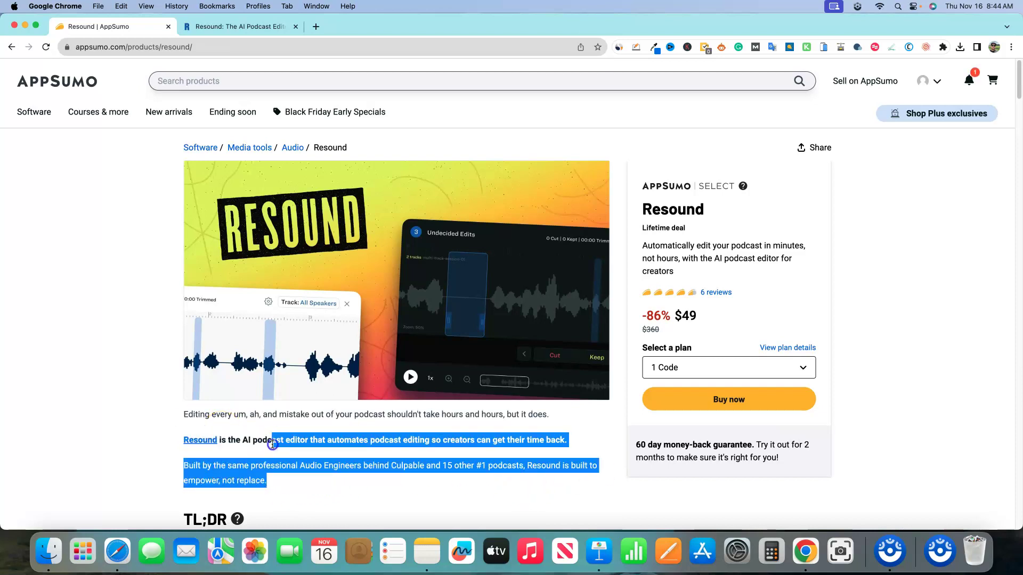
left_click(373, 464)
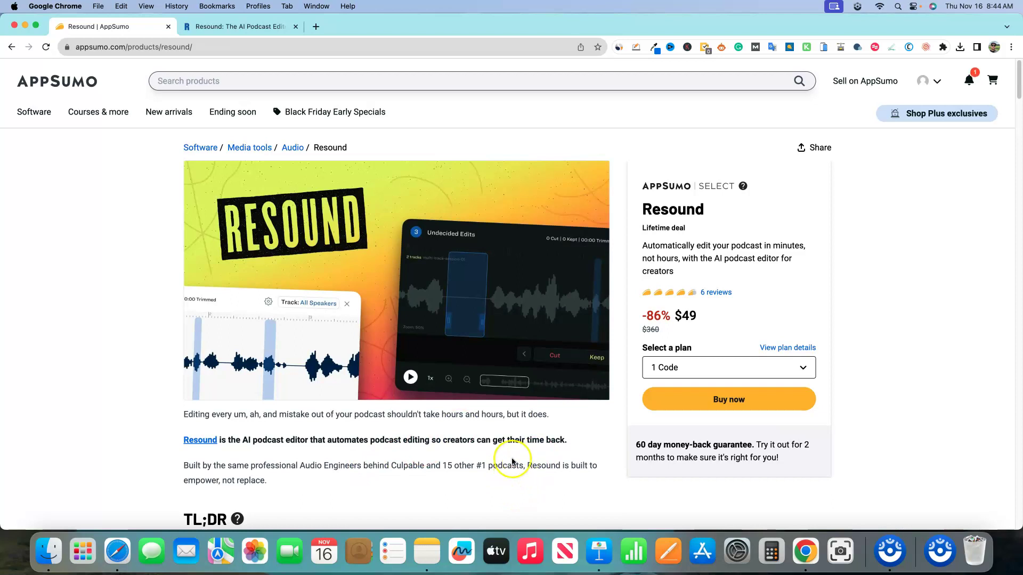
left_click(257, 27)
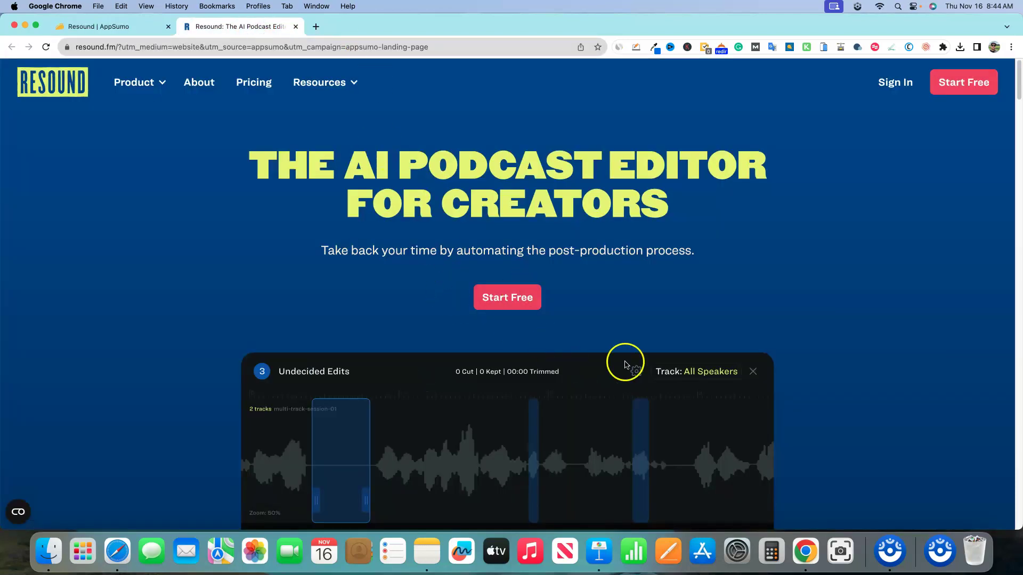
- Start the homepage demo video muted, declining the microphone access request
scroll(625, 365, "down", 10)
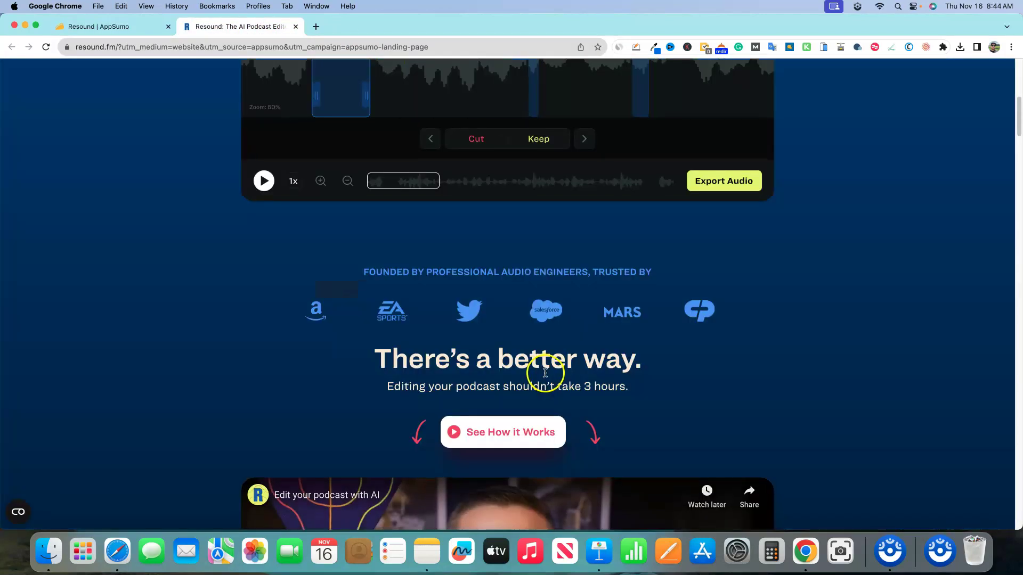
scroll(545, 373, "down", 5)
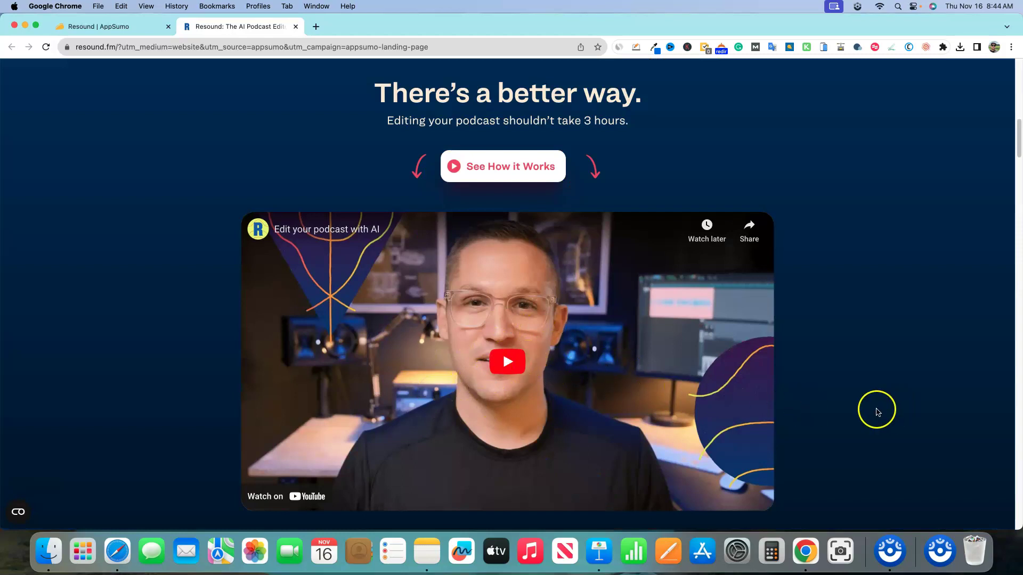
scroll(877, 409, "down", 3)
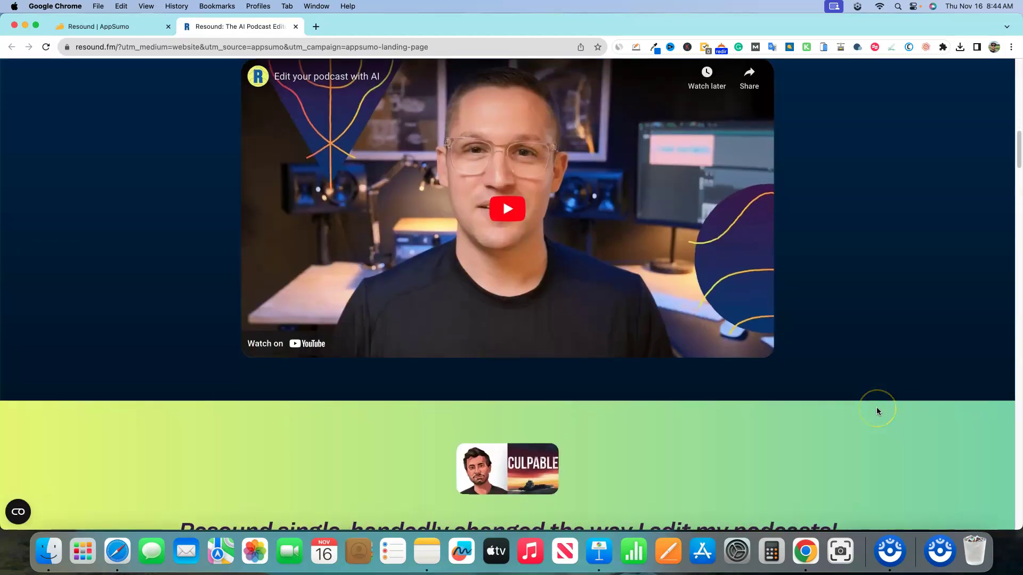
scroll(876, 410, "up", 2)
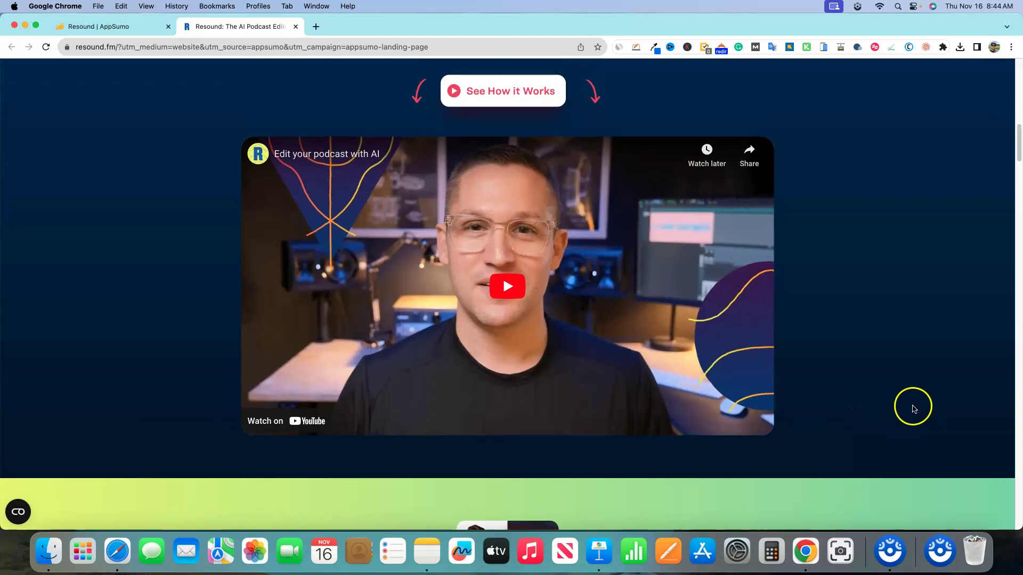
left_click(516, 288)
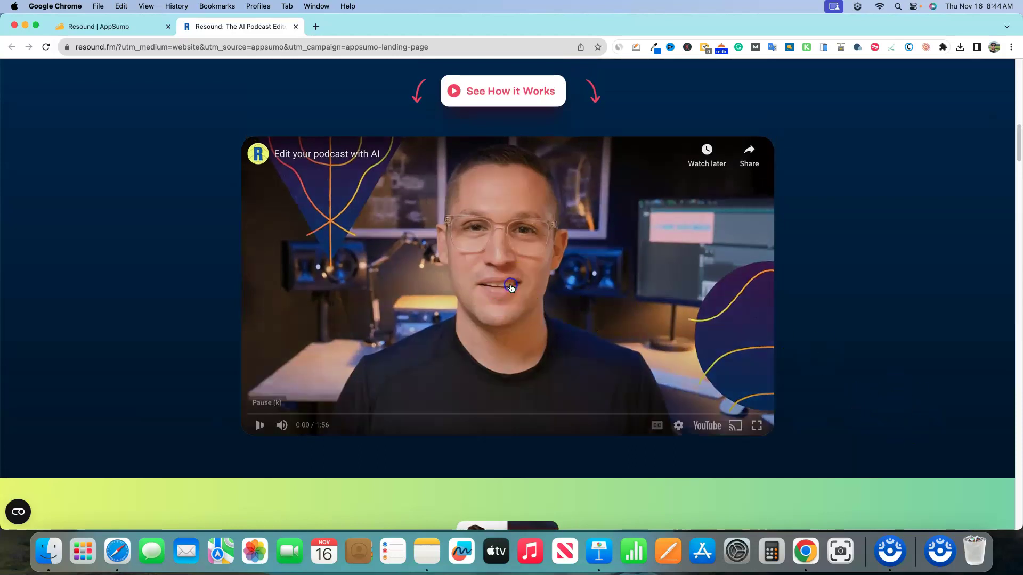
left_click(481, 203)
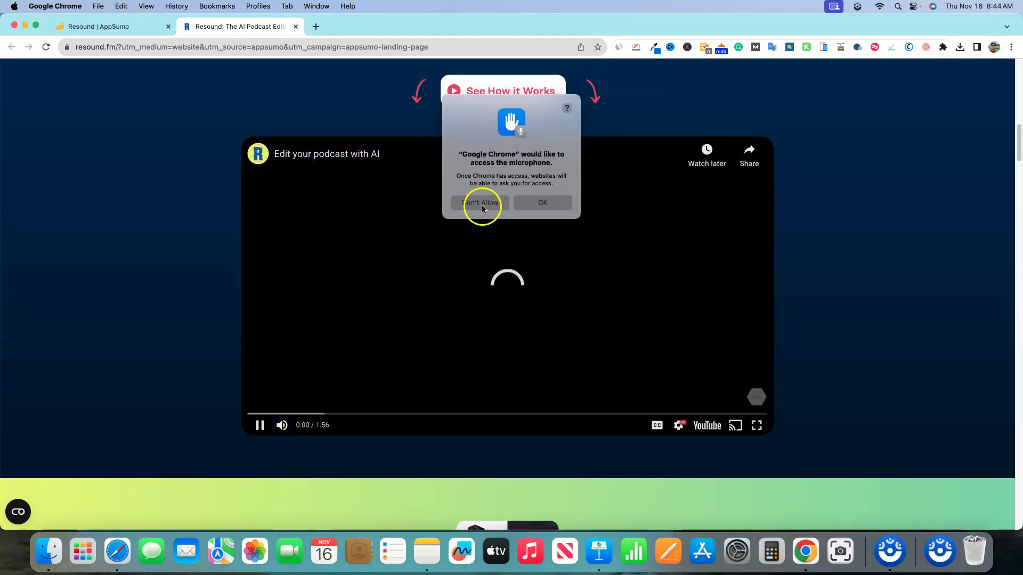
left_click(281, 425)
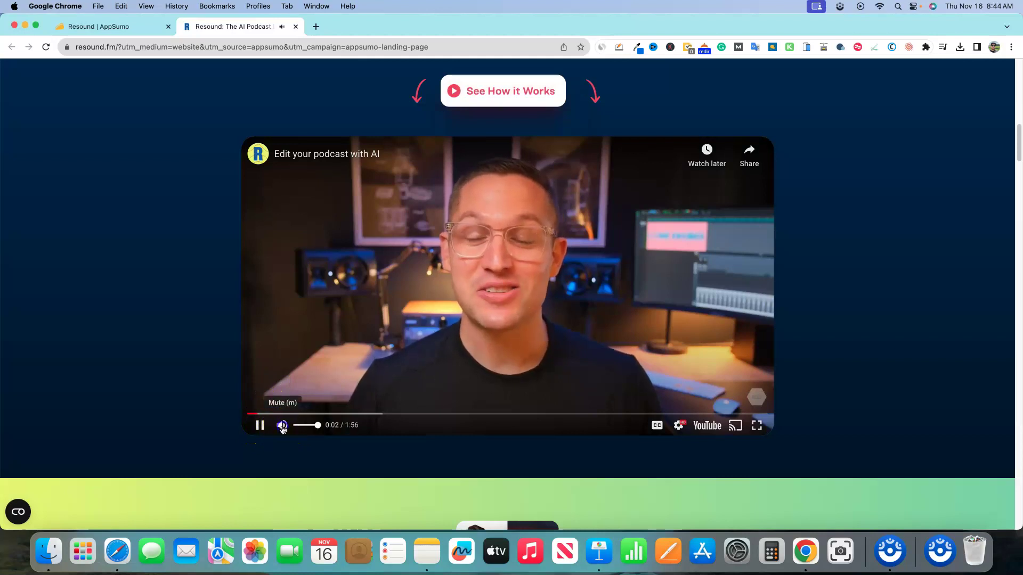
- Skip the demo past 0:41 and 1:05 to the AFTER scene showing 361 cuts and 15:56 trimmed
left_click(431, 415)
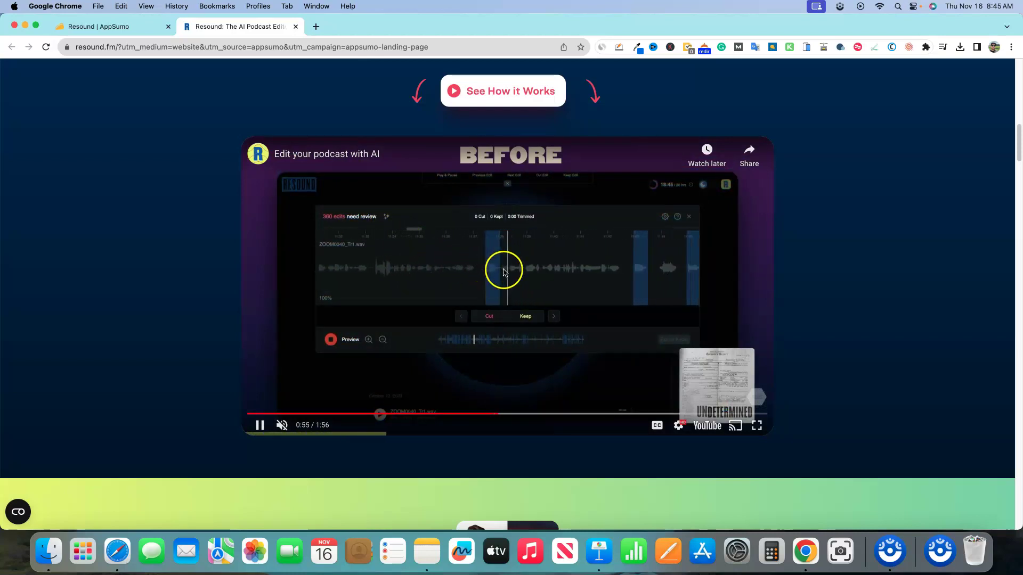
left_click(519, 414)
left_click_drag(537, 417, 554, 418)
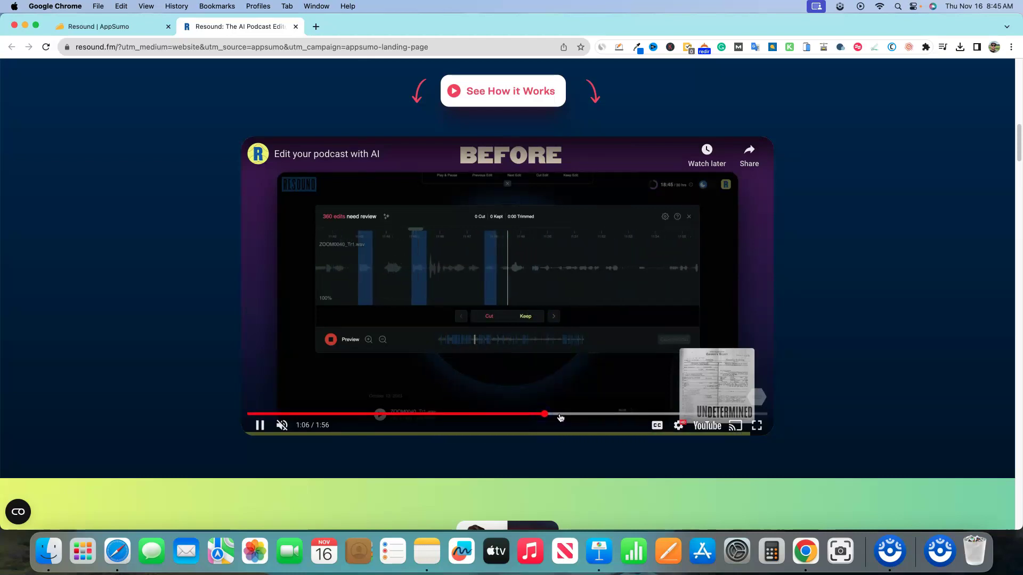
left_click(560, 417)
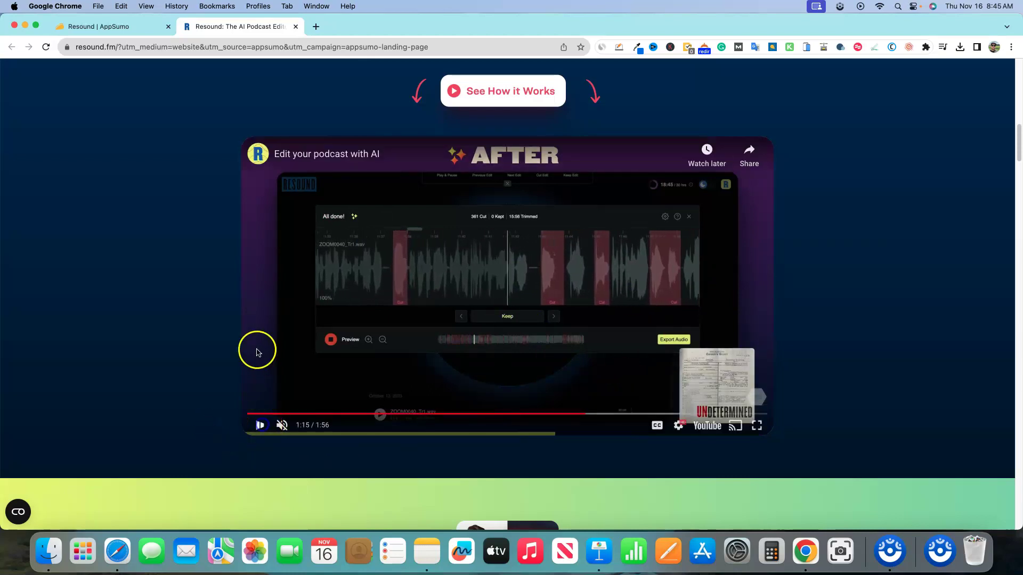
scroll(213, 344, "up", 15)
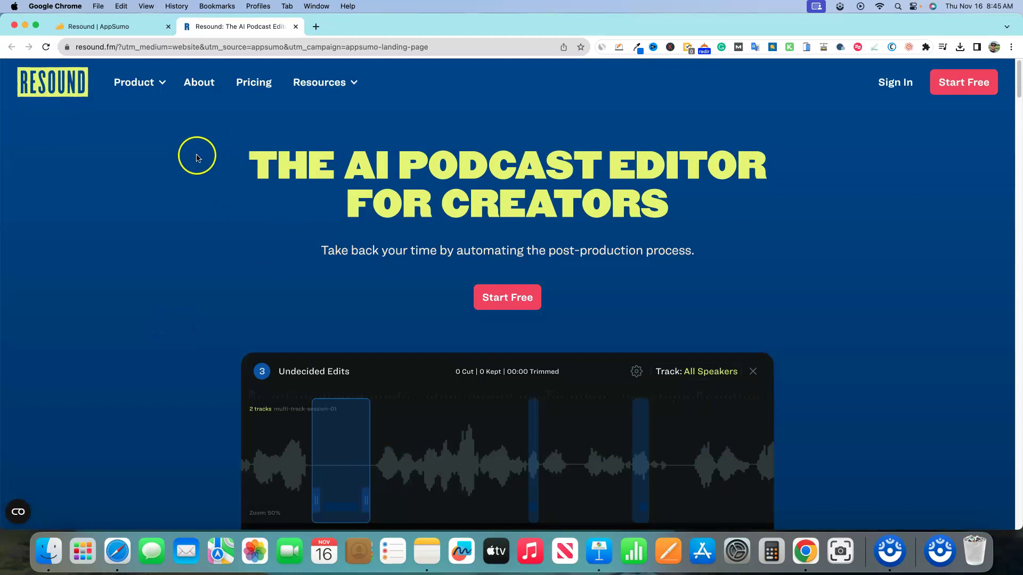
- Open Resound's Pricing page to view the Free $0, Creator $15, Professional $30 and Studio $60 plans
left_click(251, 86)
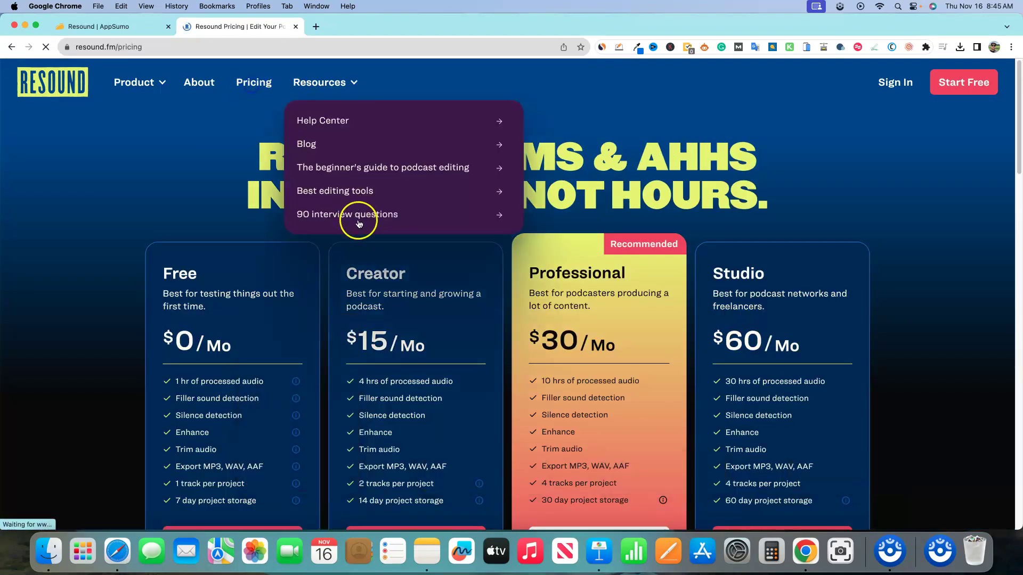
scroll(208, 359, "down", 1)
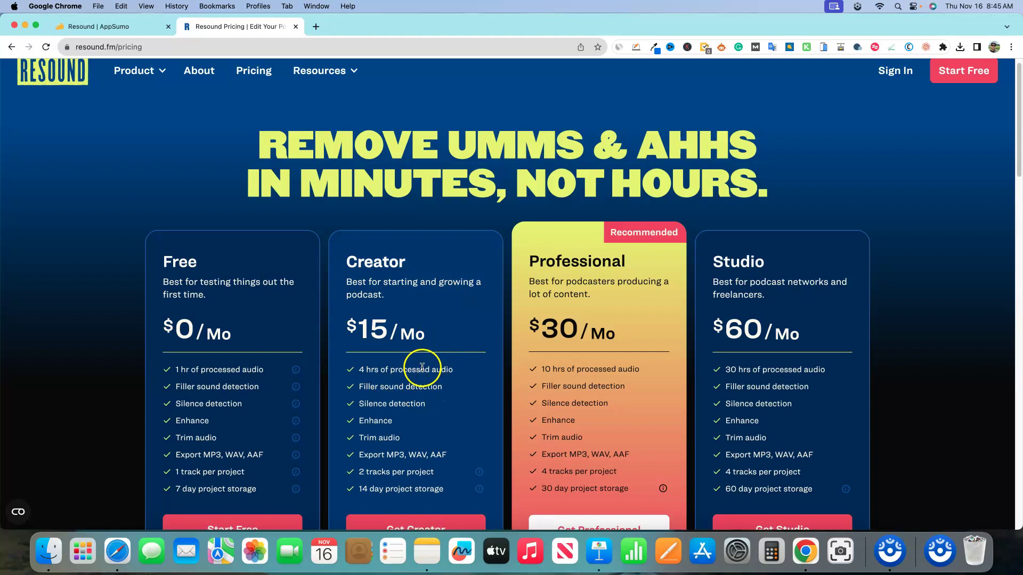
left_click_drag(346, 263, 440, 489)
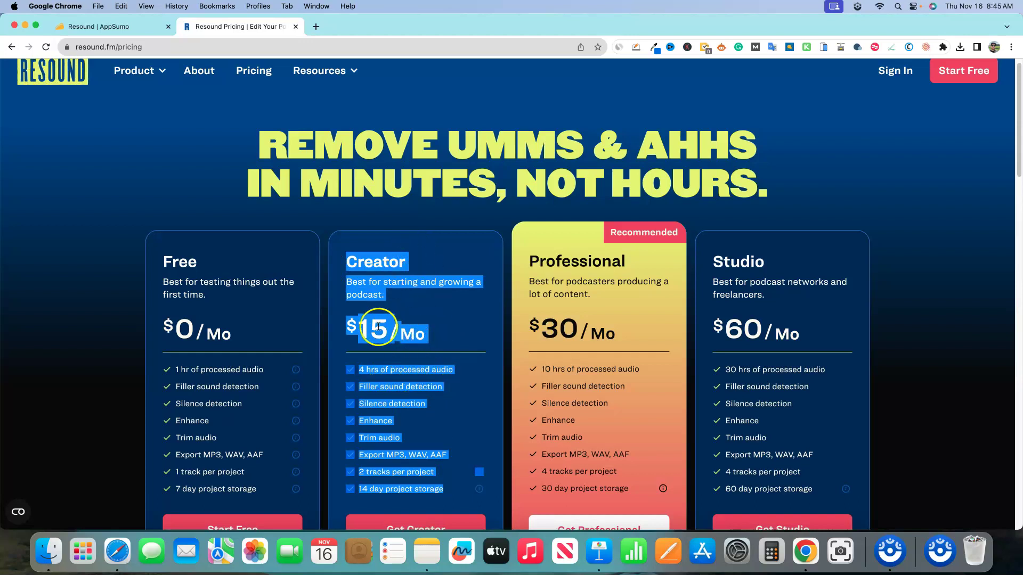
left_click(426, 262)
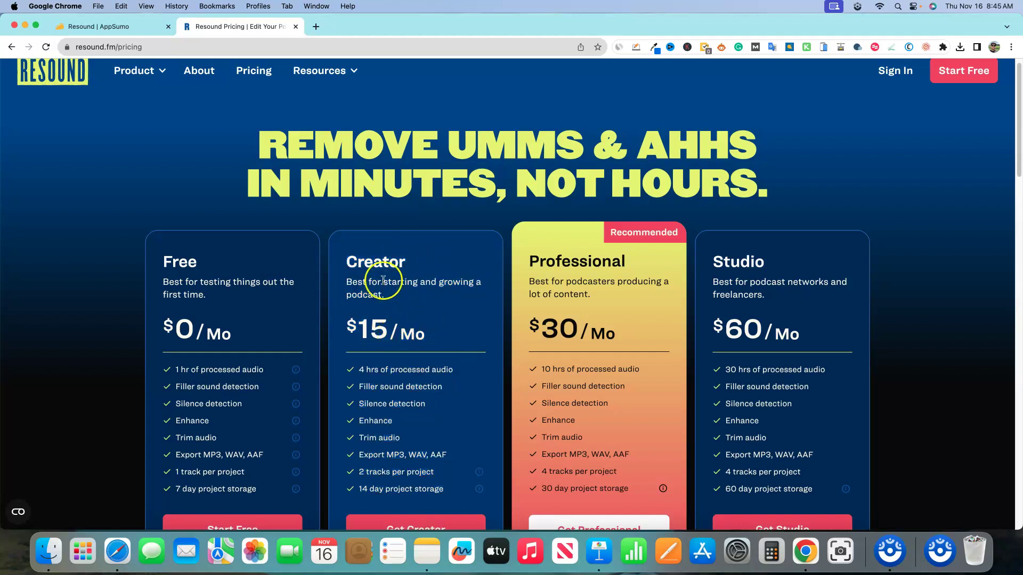
left_click_drag(372, 264, 490, 487)
left_click(553, 260)
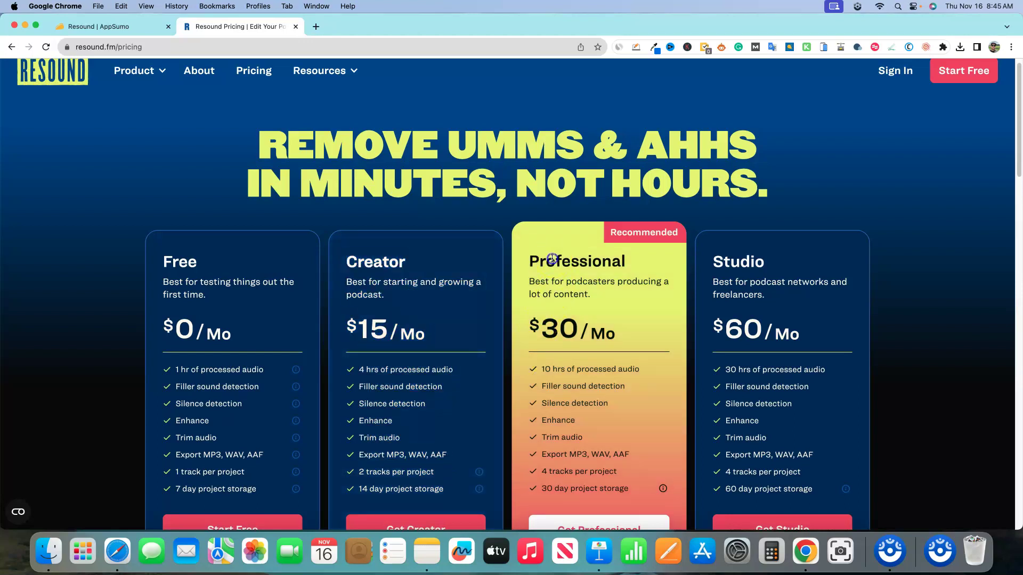
left_click_drag(537, 260, 625, 458)
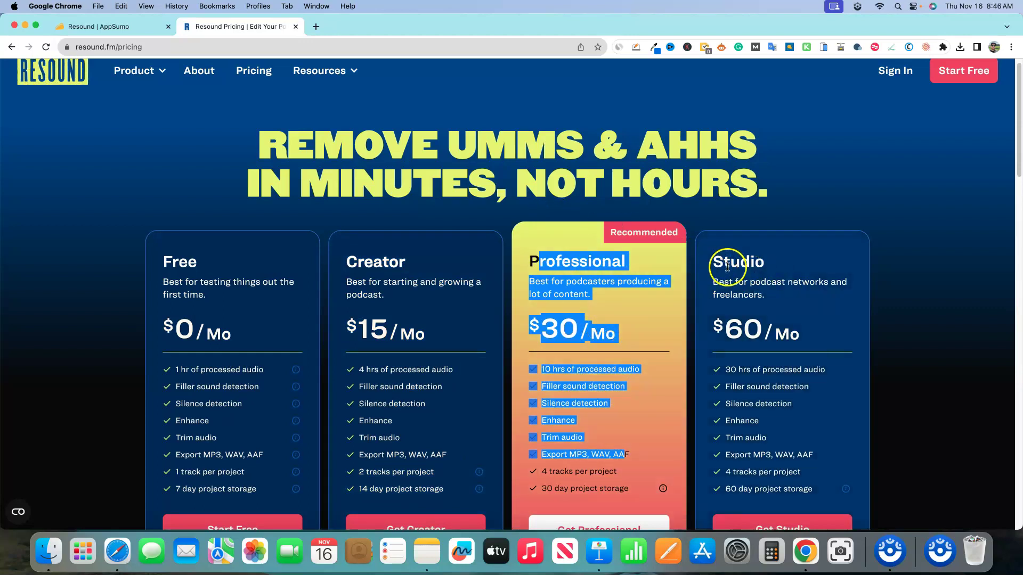
left_click_drag(715, 264, 774, 273)
left_click(813, 255)
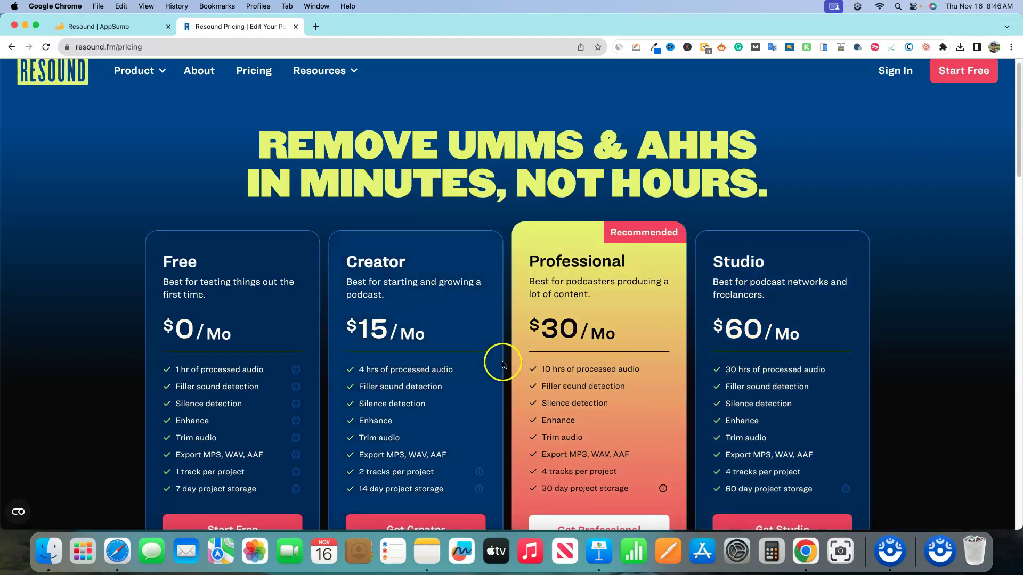
scroll(501, 362, "down", 5)
scroll(501, 362, "up", 5)
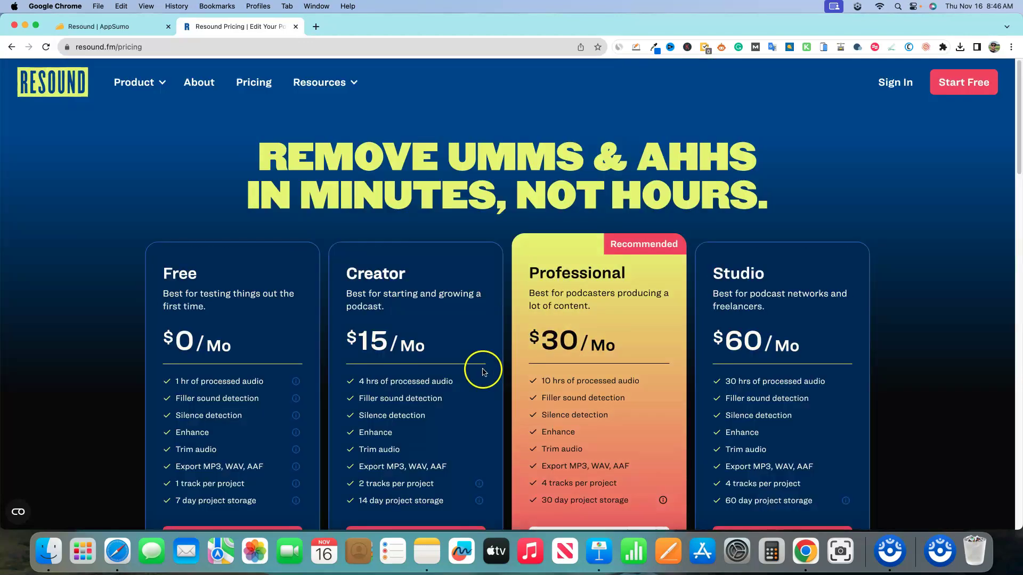